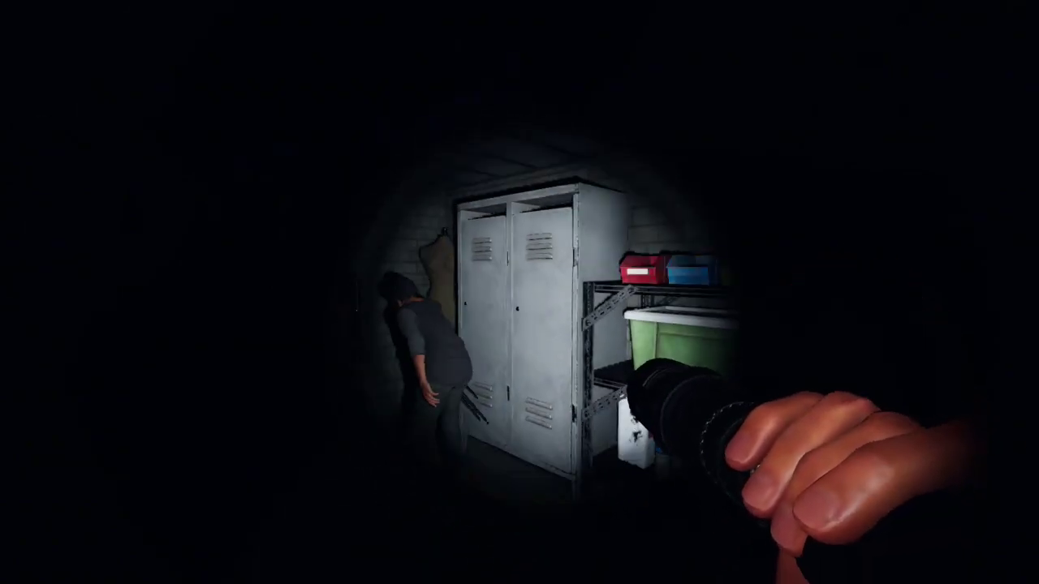
{"action": "scroll", "coordinate": [520, 292], "scroll_direction": "down", "scroll_amount": 1}
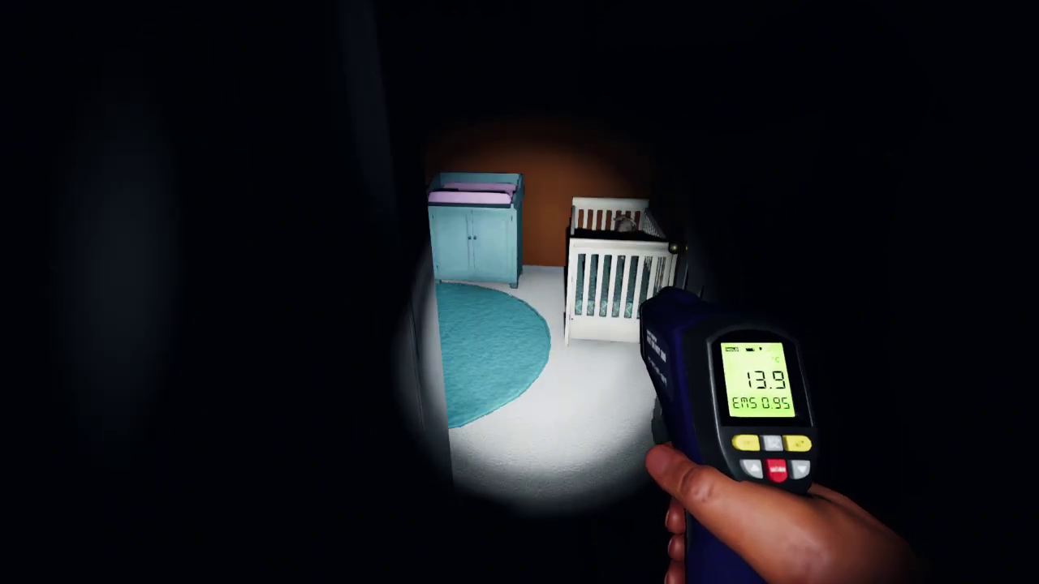
{"action": "key", "text": "w"}
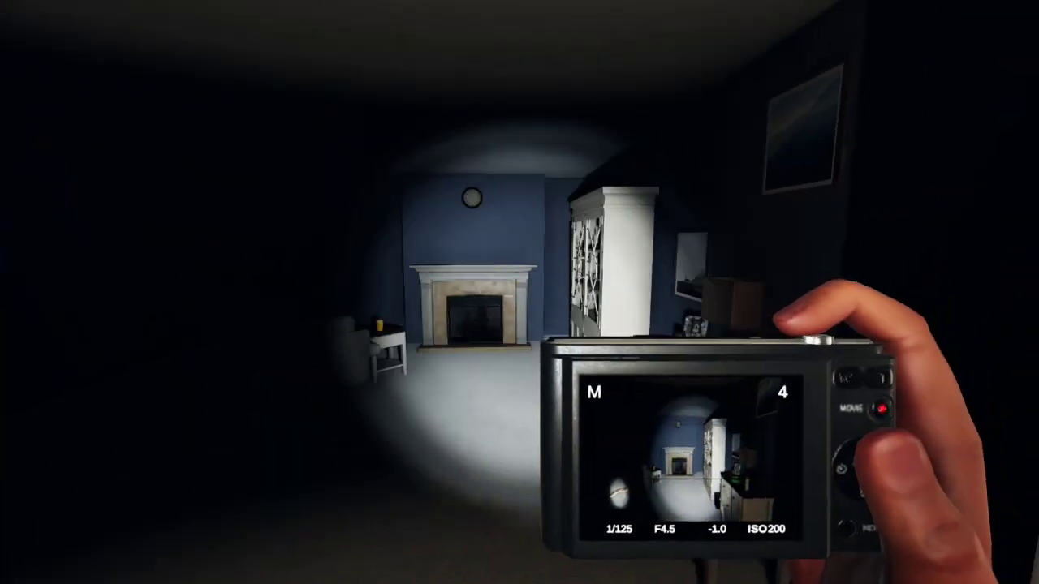
Step: Take temperature readings in the nursery and bathroom, then check the kitchen CCTV camera
{"action": "key", "text": "w"}
{"action": "key", "text": "w"}
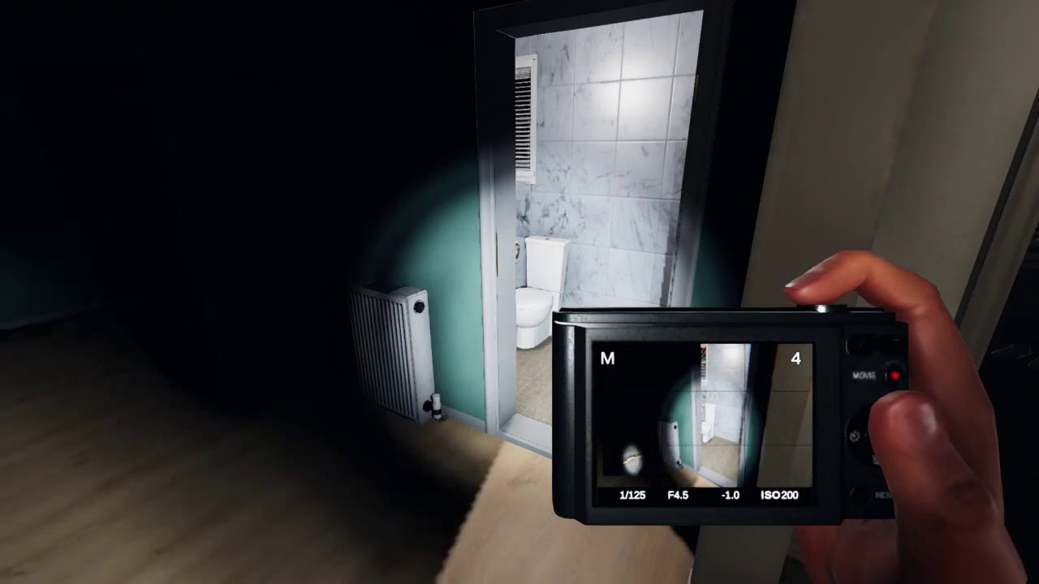
{"action": "key", "text": "2"}
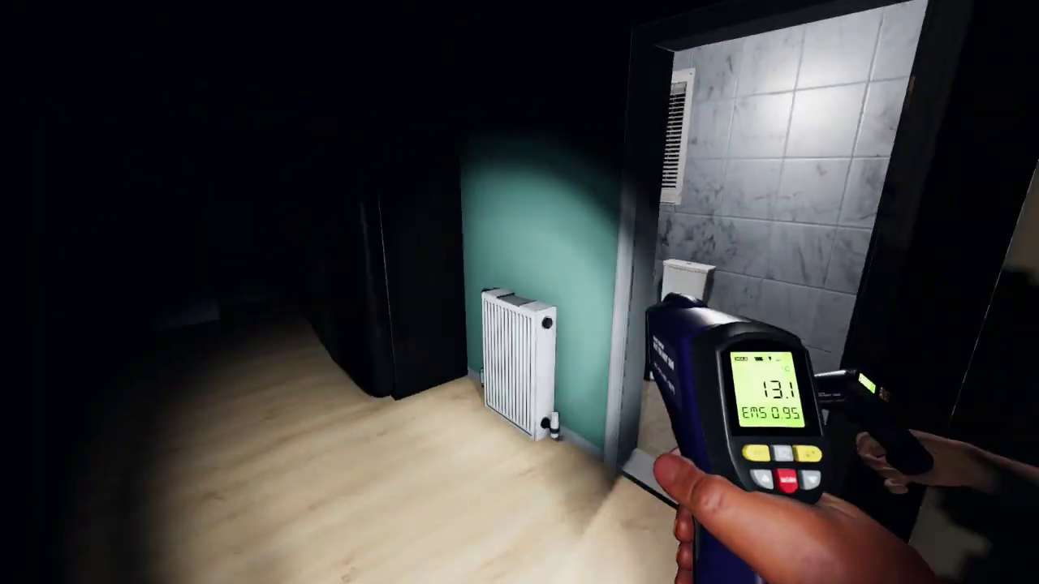
{"action": "key", "text": "w"}
{"action": "key", "text": "w"}
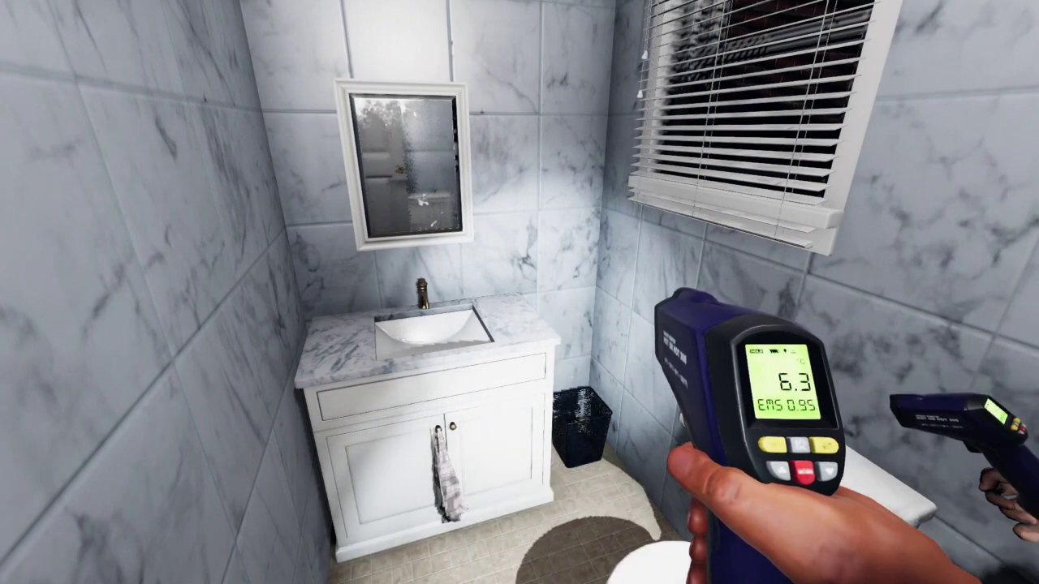
{"action": "key", "text": "a"}
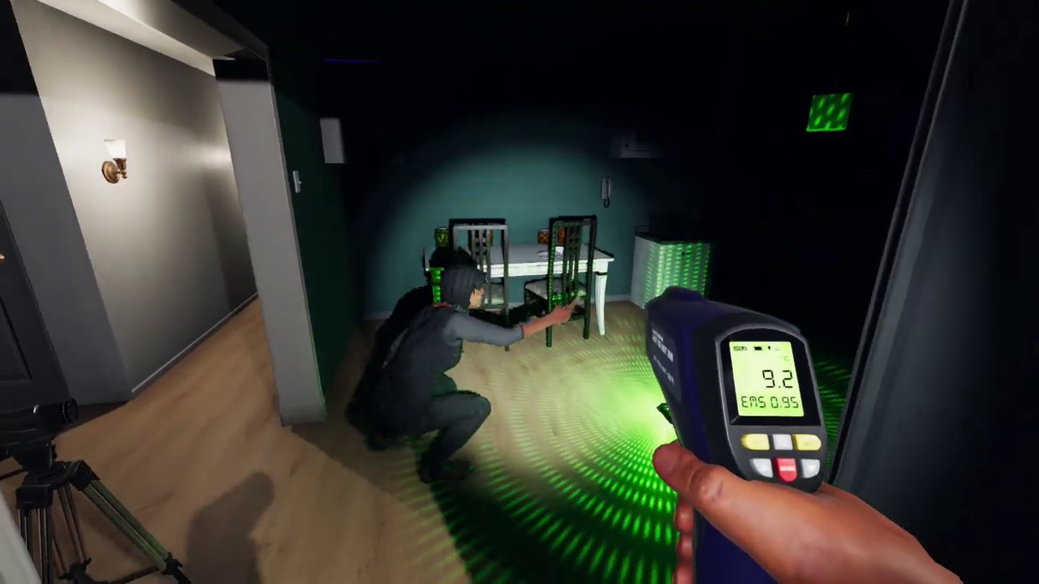
{"action": "key", "text": "w"}
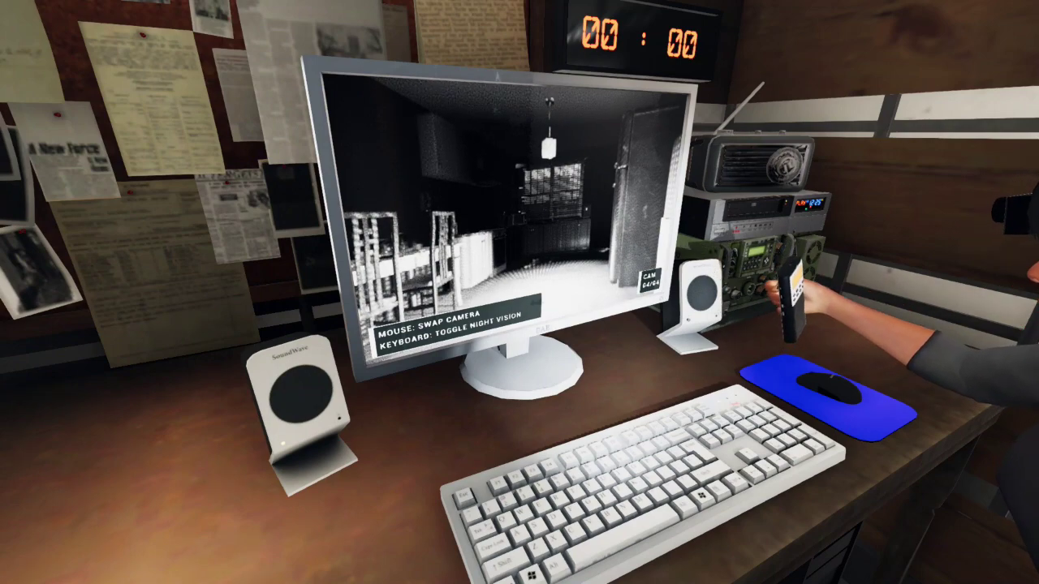
{"action": "left_click", "coordinate": [503, 211]}
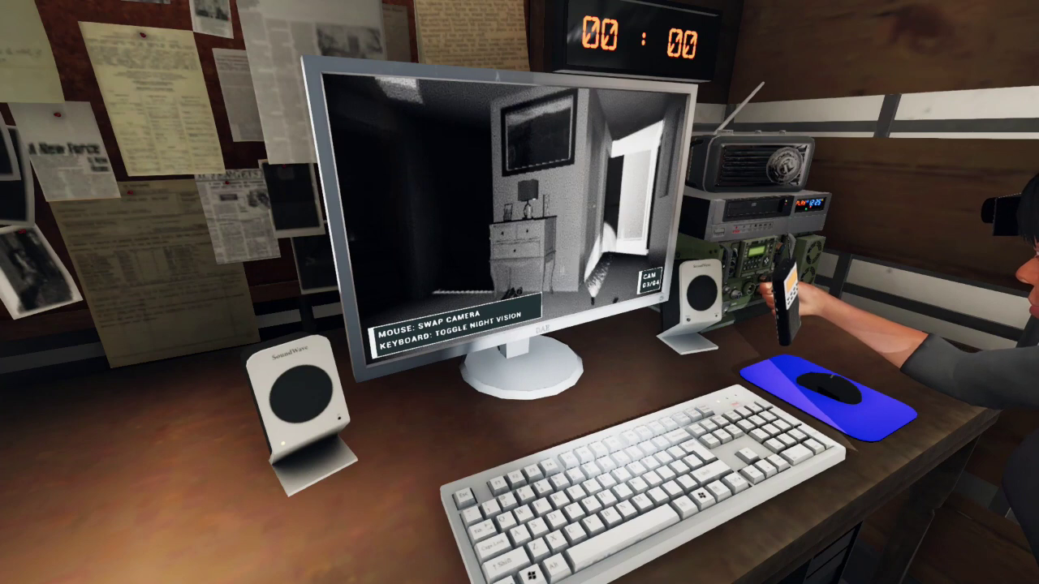
{"action": "left_click", "coordinate": [503, 211]}
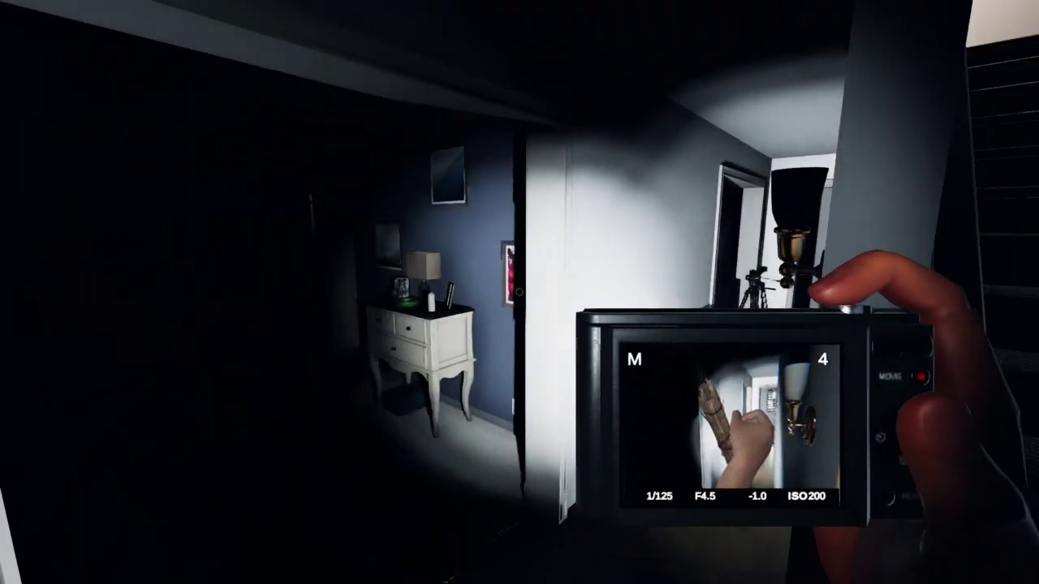
Step: Look at the ghost photo in the journal's photos section
{"action": "key", "text": "j"}
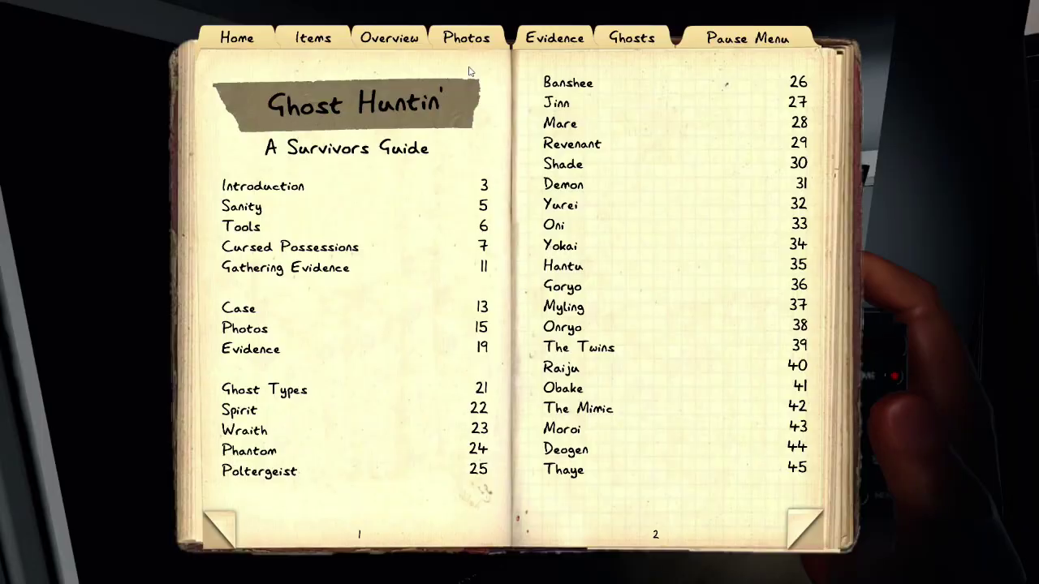
{"action": "left_click", "coordinate": [454, 38]}
{"action": "left_click", "coordinate": [799, 526]}
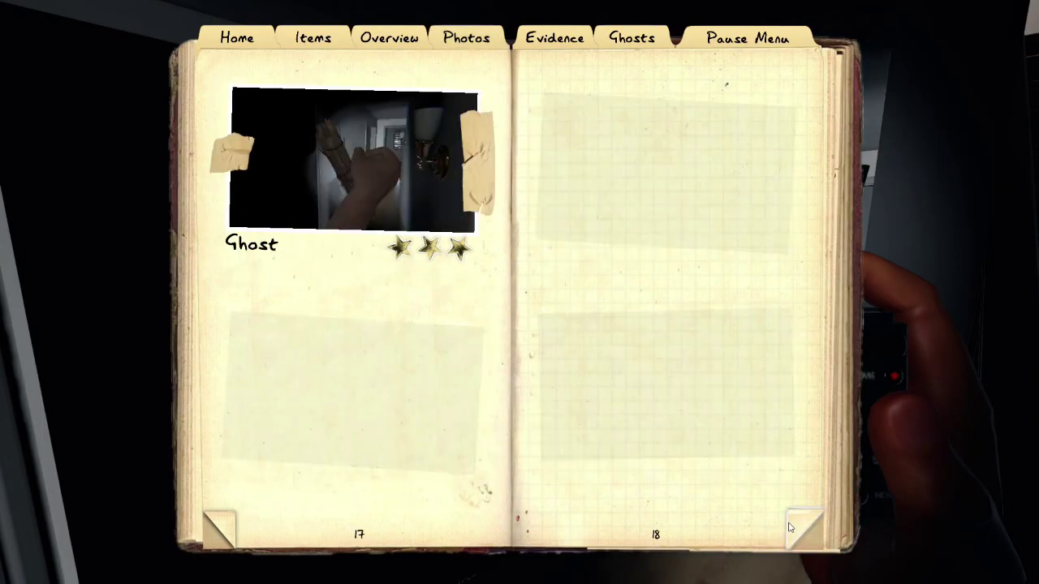
{"action": "key", "text": "j"}
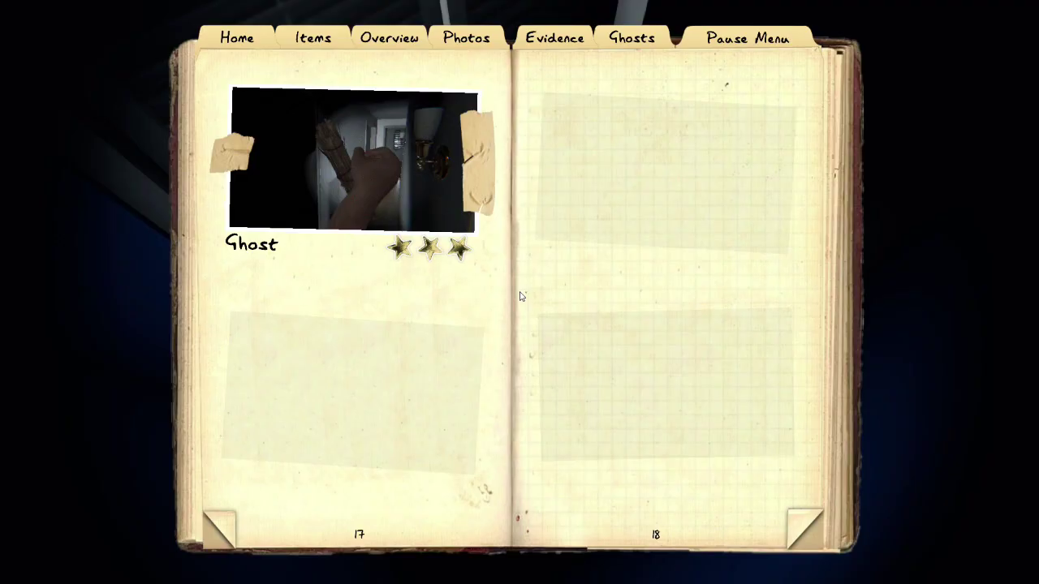
Step: Mark Fingerprints, Spirit Box and D.O.T.S Projector to leave only Phantom, then review the objectives
{"action": "left_click", "coordinate": [554, 38]}
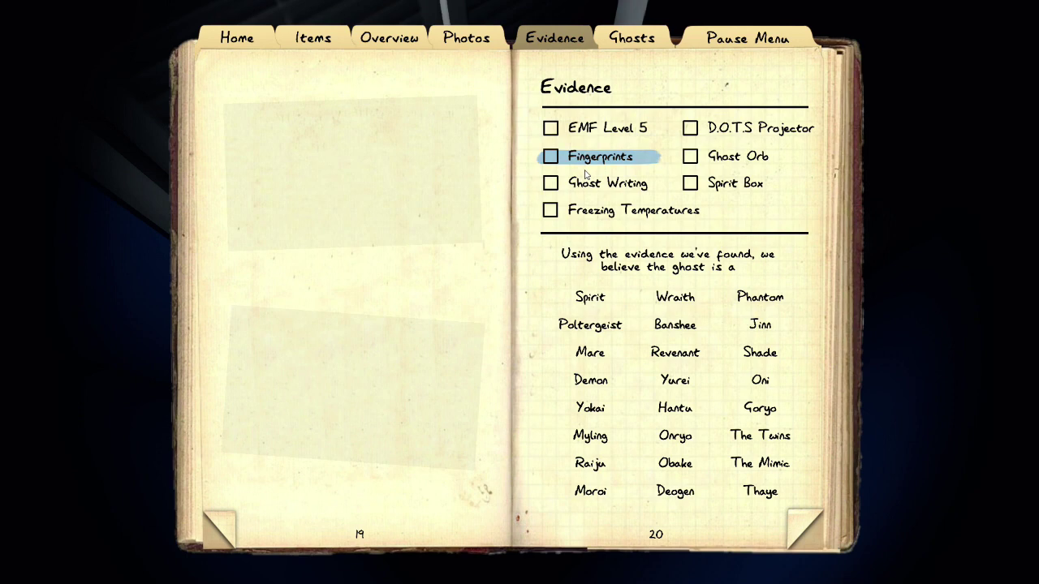
{"action": "left_click", "coordinate": [592, 159]}
{"action": "left_click", "coordinate": [690, 183]}
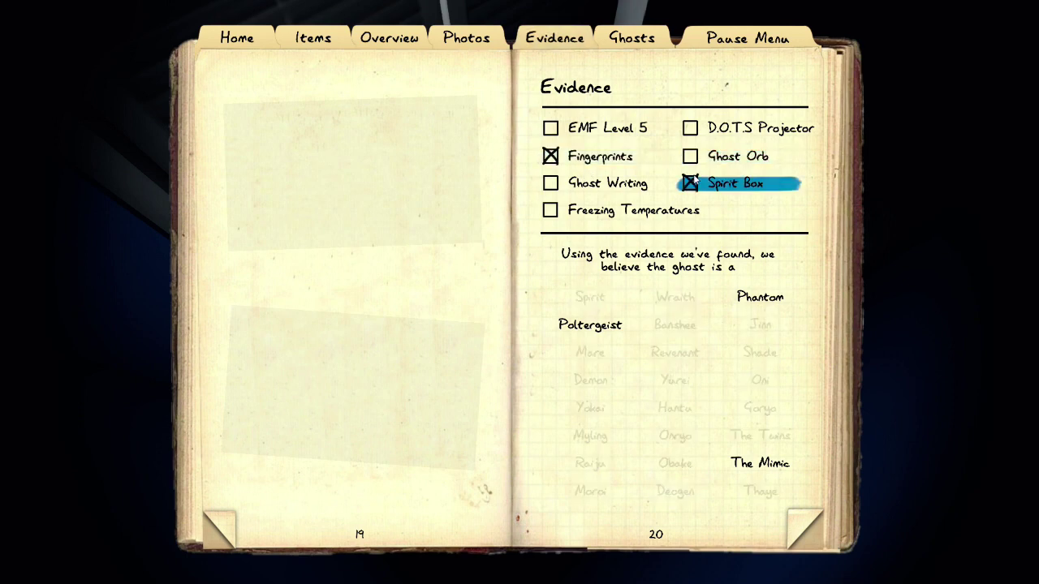
{"action": "left_click", "coordinate": [690, 128]}
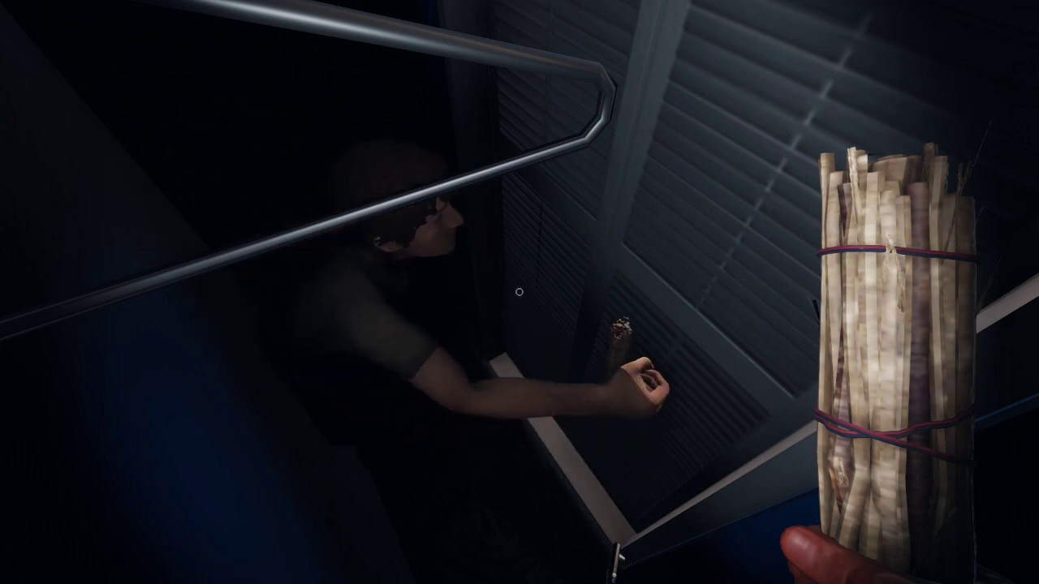
{"action": "key", "text": "j"}
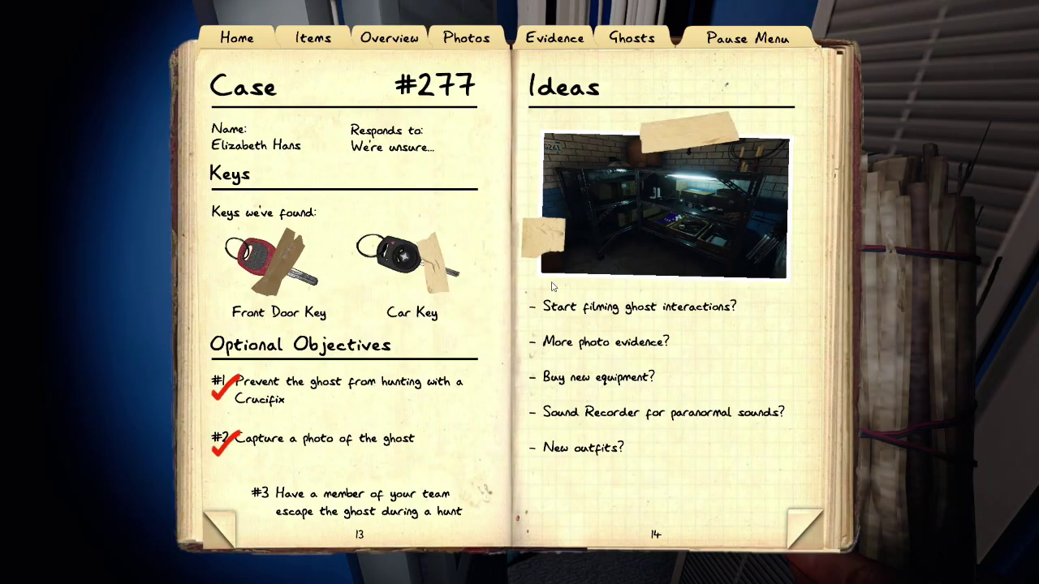
{"action": "key", "text": "j"}
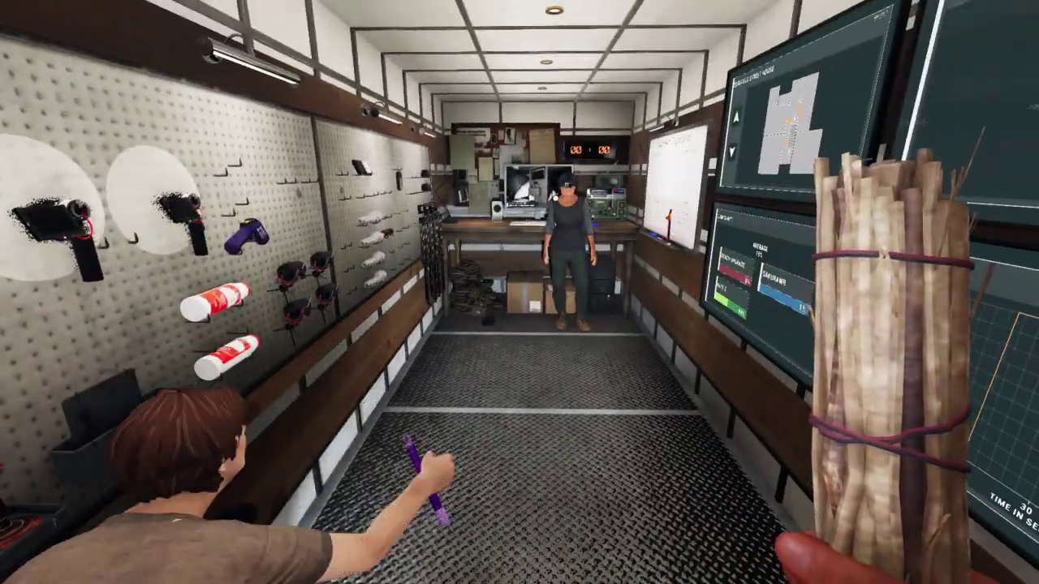
Step: Recheck the Phantom evidence page, then continue past the $240 payment and statistics
{"action": "key", "text": "j"}
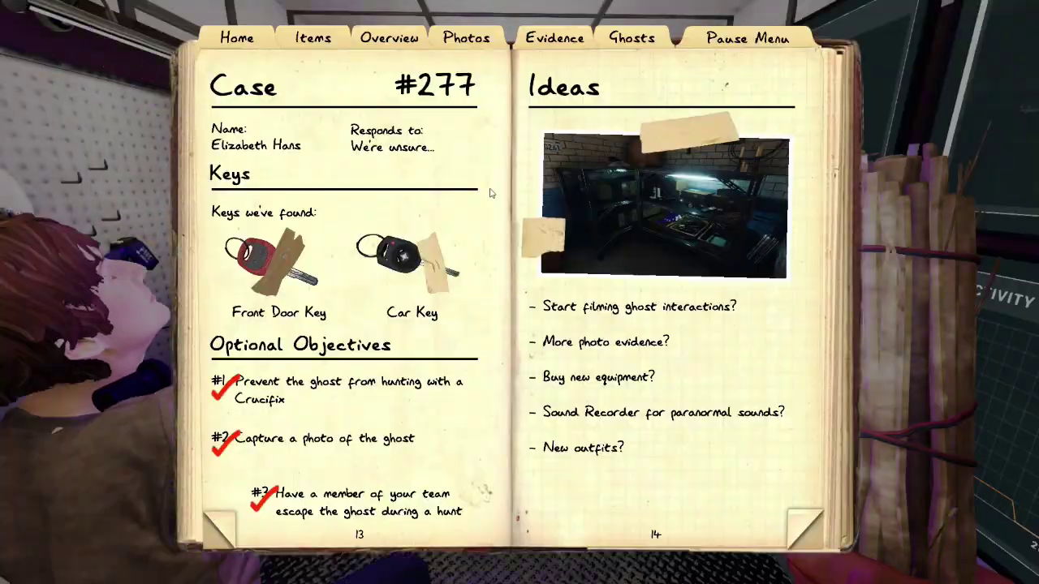
{"action": "left_click", "coordinate": [555, 38]}
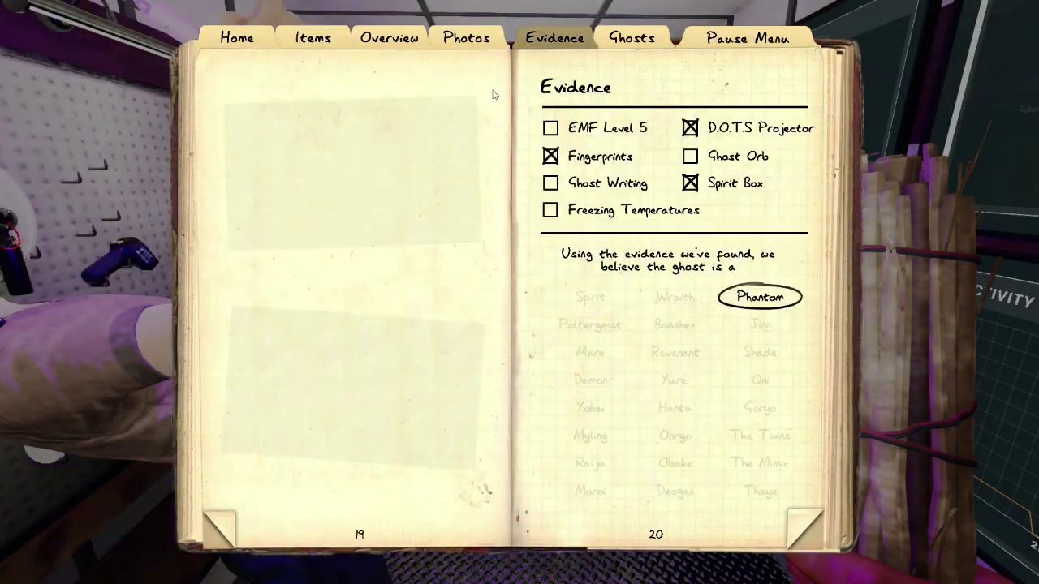
{"action": "key", "text": "j"}
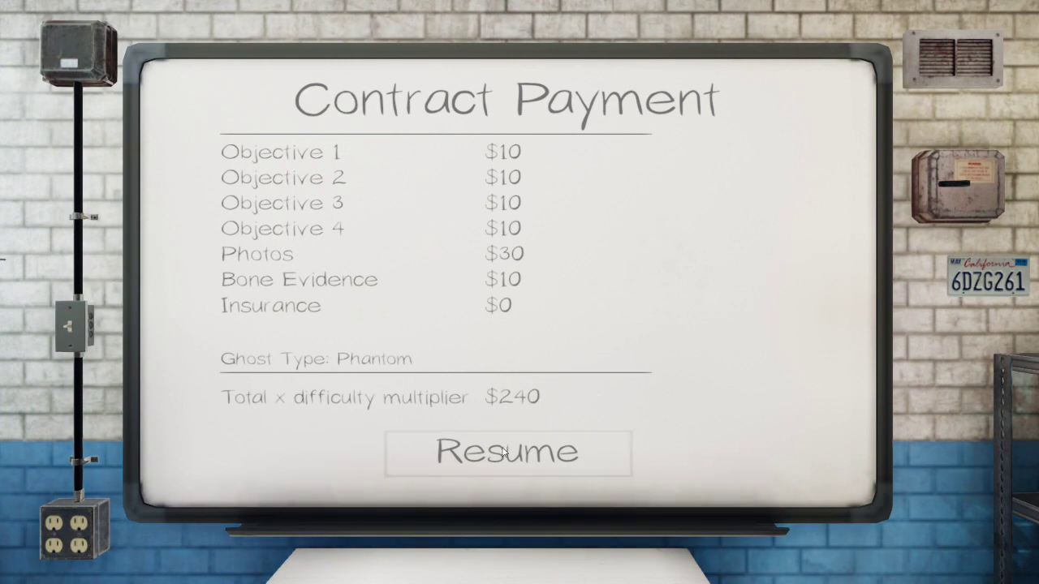
{"action": "left_click", "coordinate": [503, 453]}
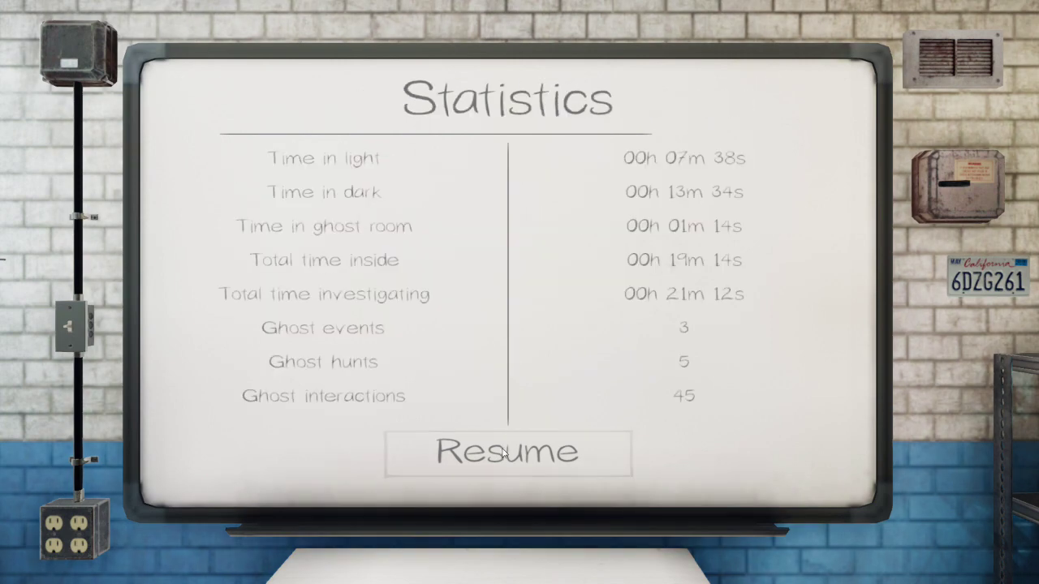
{"action": "left_click", "coordinate": [503, 452]}
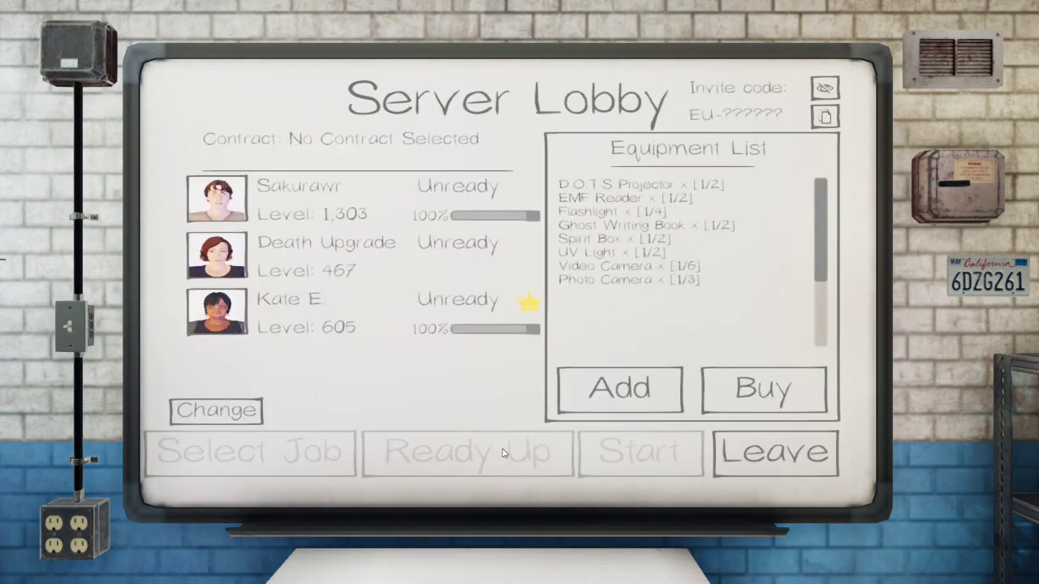